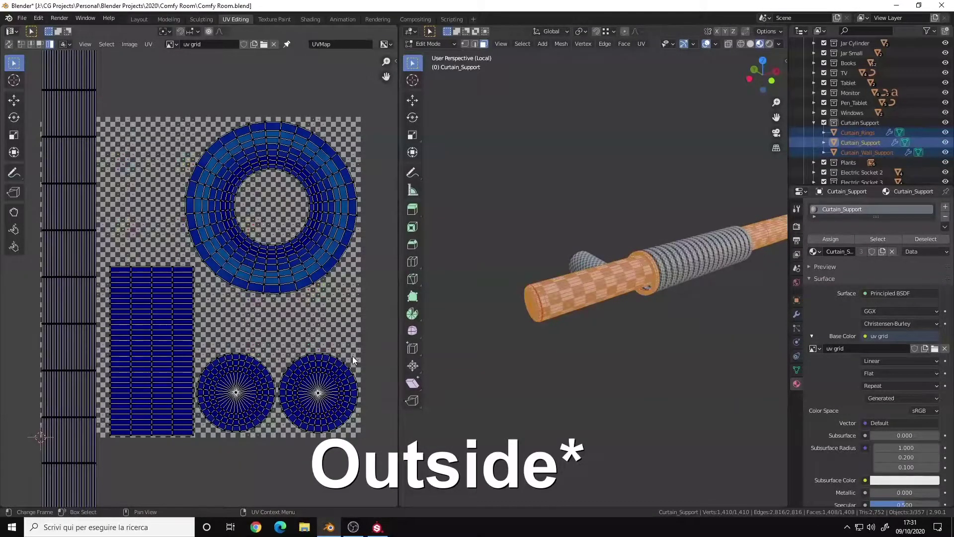
# Step: Compare the checker texture on the Curtain_Support rod in Object and Edit Mode with its UV islands
pyautogui.moveTo(571, 255); pyautogui.dragTo(663, 264, button='middle')
pyautogui.press('Tab')
pyautogui.scroll(3, 658, 241)
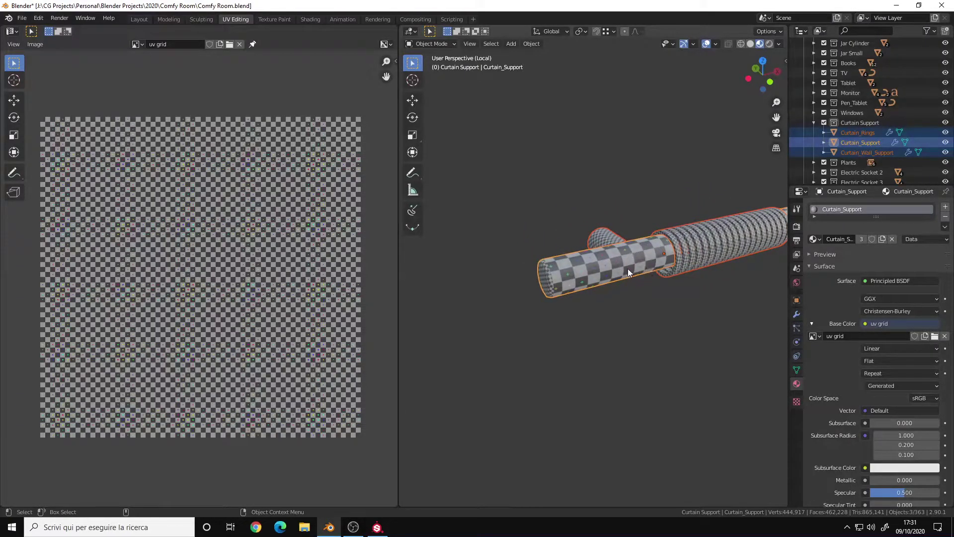
pyautogui.press('Tab')
pyautogui.scroll(2, 628, 268)
pyautogui.scroll(-2, 236, 267)
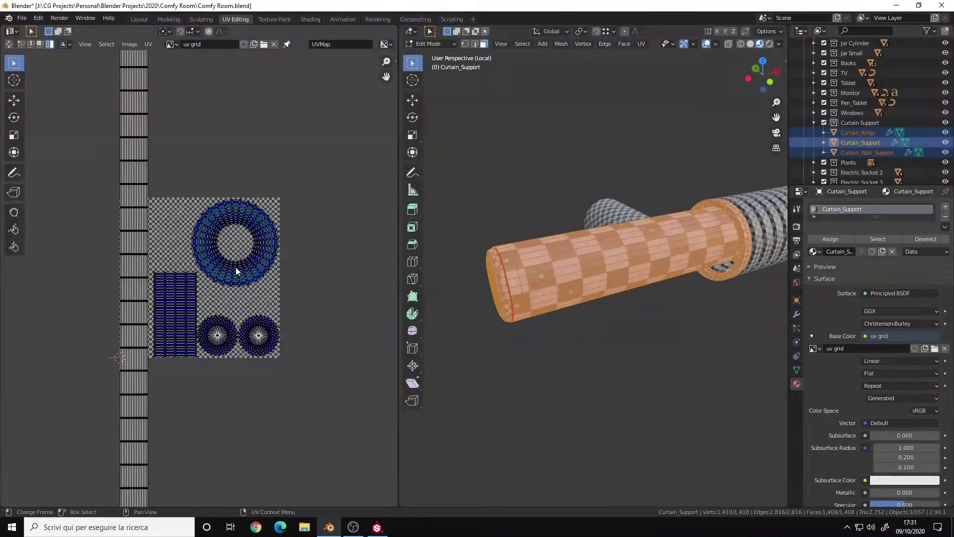
pyautogui.scroll(-2, 236, 267)
pyautogui.scroll(-2, 593, 274)
# Step: Inspect the full length of the curtain rod with its mesh deselected, and reselect all its faces
pyautogui.hotkey('alt', 'a')
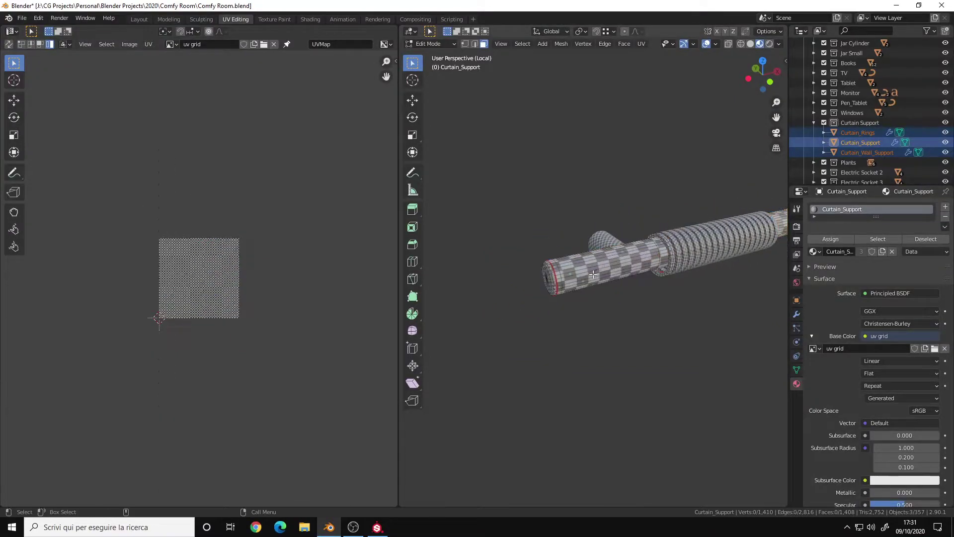
pyautogui.scroll(-5, 686, 241)
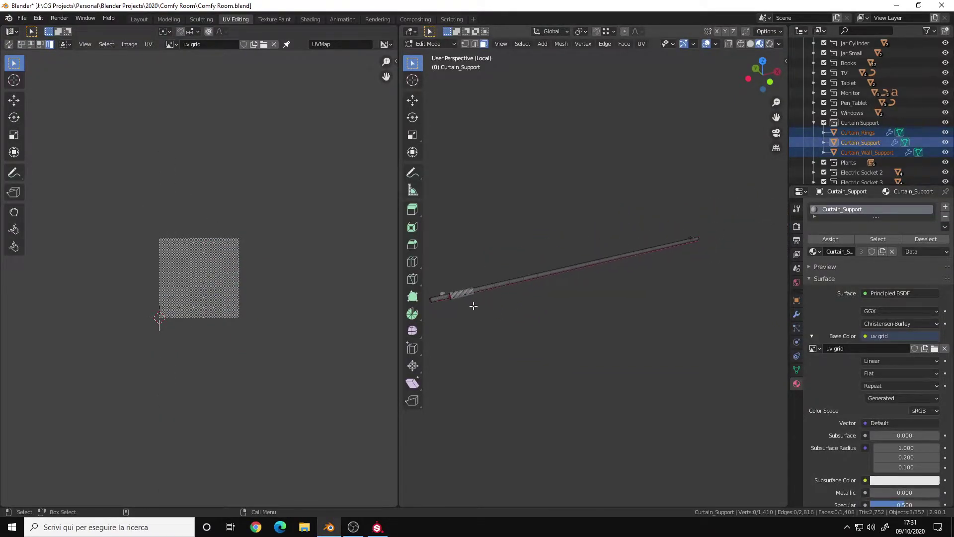
pyautogui.press('b')
pyautogui.moveTo(530, 232); pyautogui.dragTo(729, 318)
pyautogui.scroll(5, 615, 232)
pyautogui.press('a')
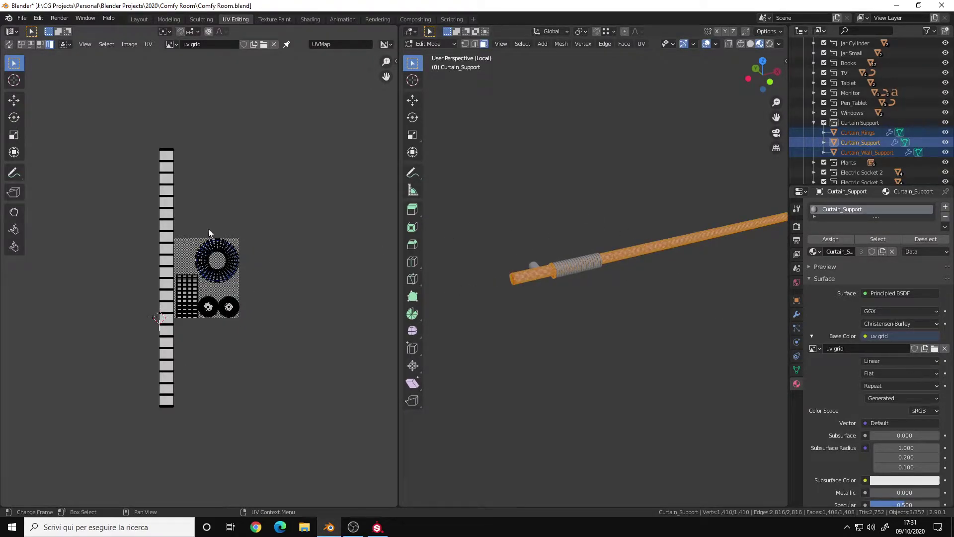
# Step: Examine the rod's long UV strip against the texture tile's bounds and the checker squares on the mesh
pyautogui.scroll(-5, 201, 277)
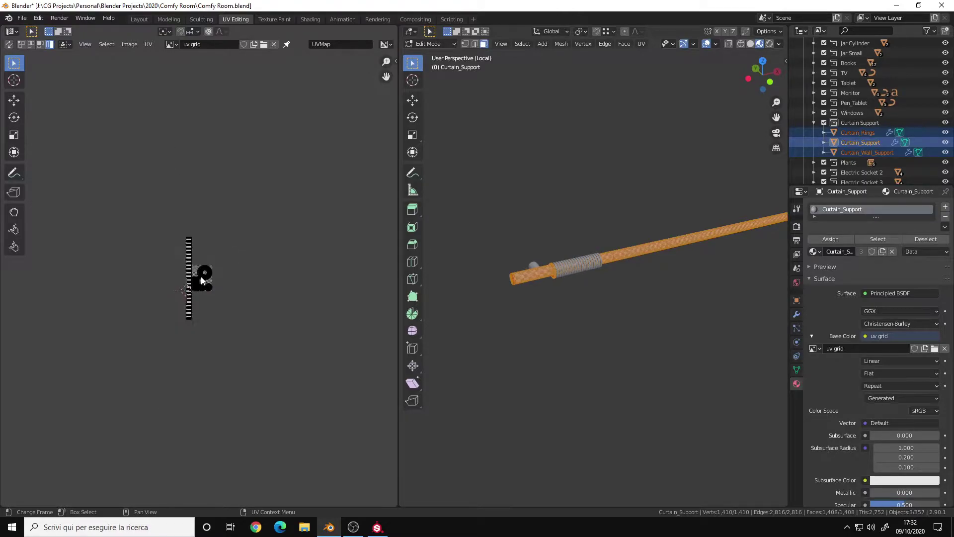
pyautogui.scroll(10, 202, 276)
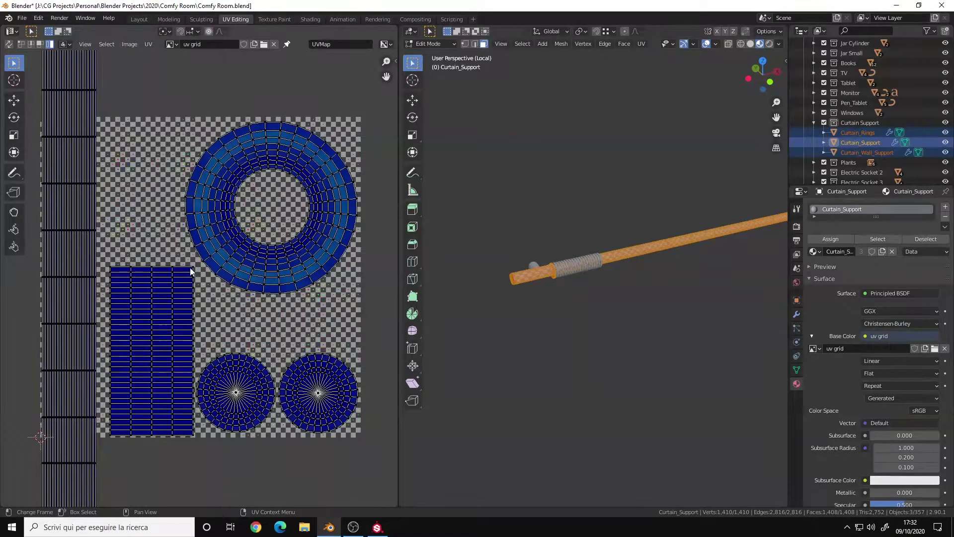
pyautogui.scroll(-1, 201, 277)
pyautogui.scroll(6, 620, 235)
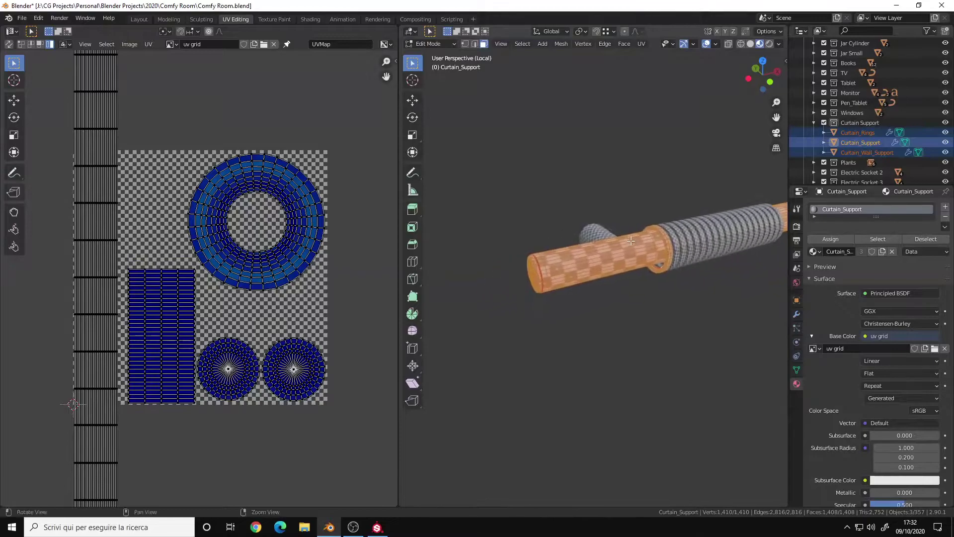
pyautogui.scroll(3, 621, 238)
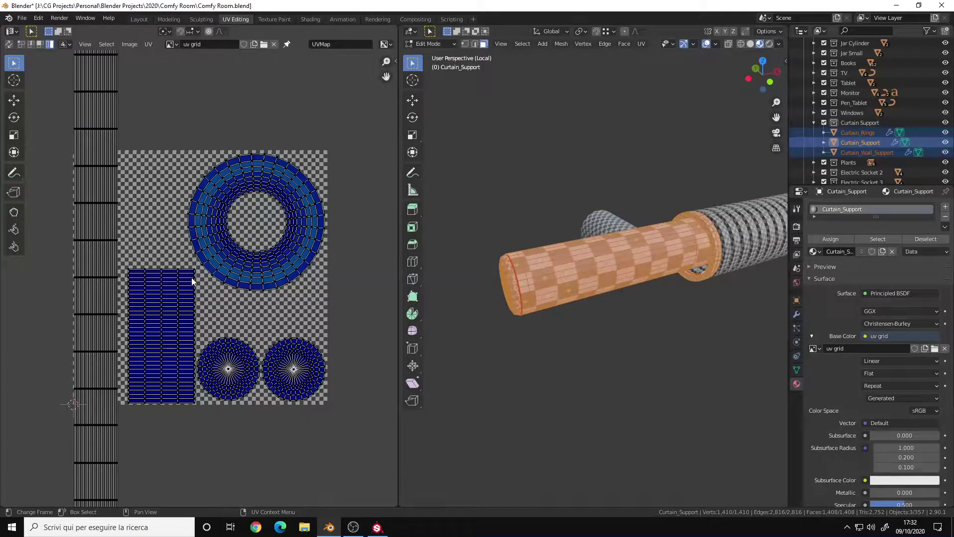
pyautogui.scroll(-1, 192, 278)
pyautogui.scroll(2, 192, 278)
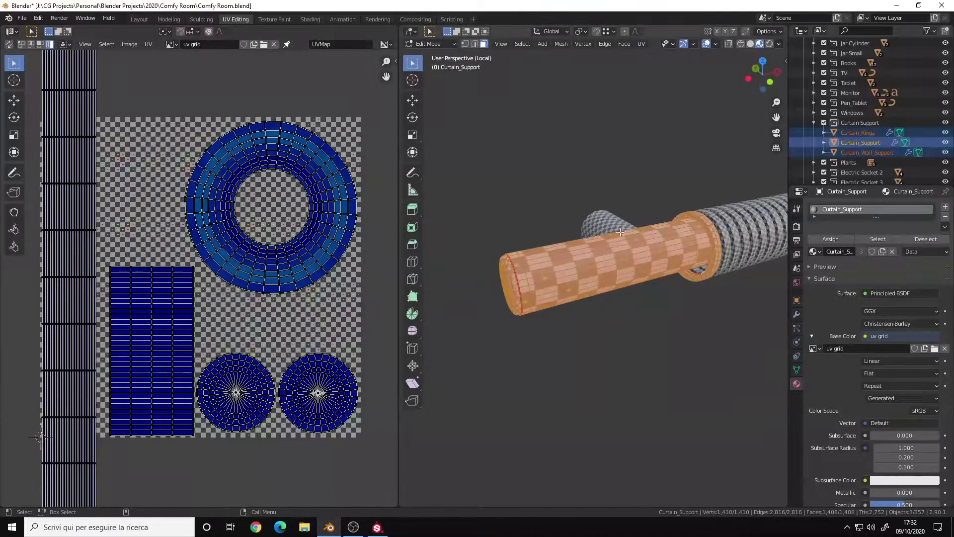
pyautogui.scroll(-1, 622, 253)
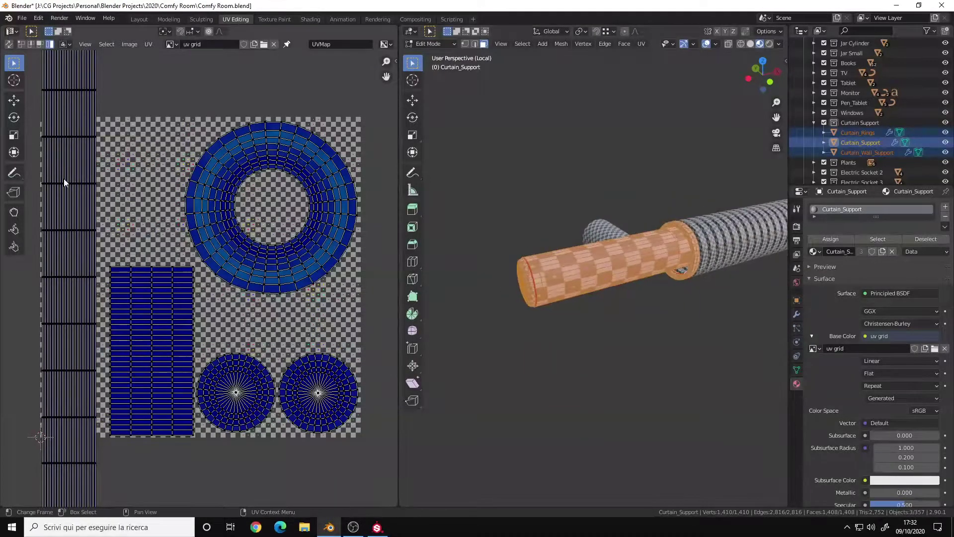
# Step: Scale the rod's long UV island by 0.302 so it fits inside the texture tile's height
pyautogui.click(63, 183)
pyautogui.press('s')
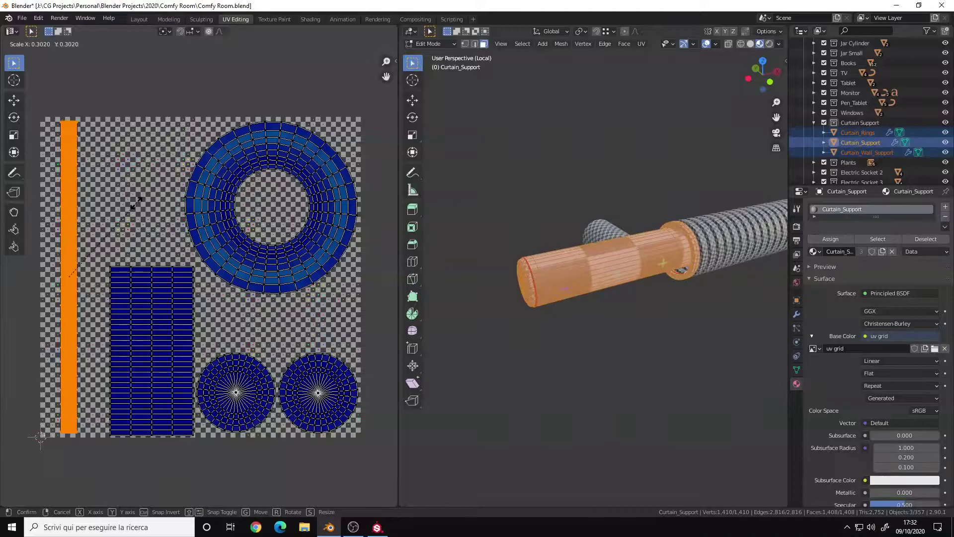
pyautogui.click(136, 204)
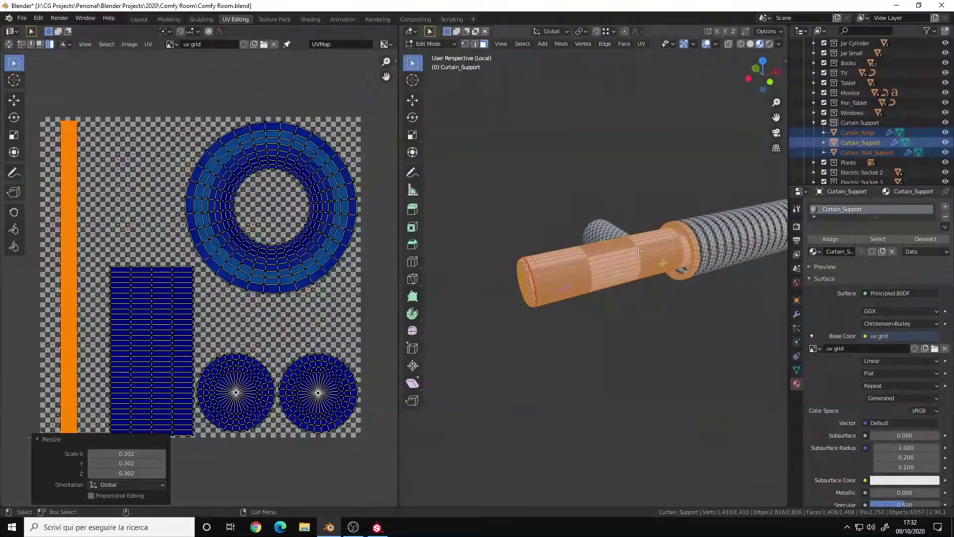
# Step: Deselect the mesh and compare the checker size on the rod with that on the rings and wall support
pyautogui.moveTo(638, 249); pyautogui.dragTo(610, 243, button='middle')
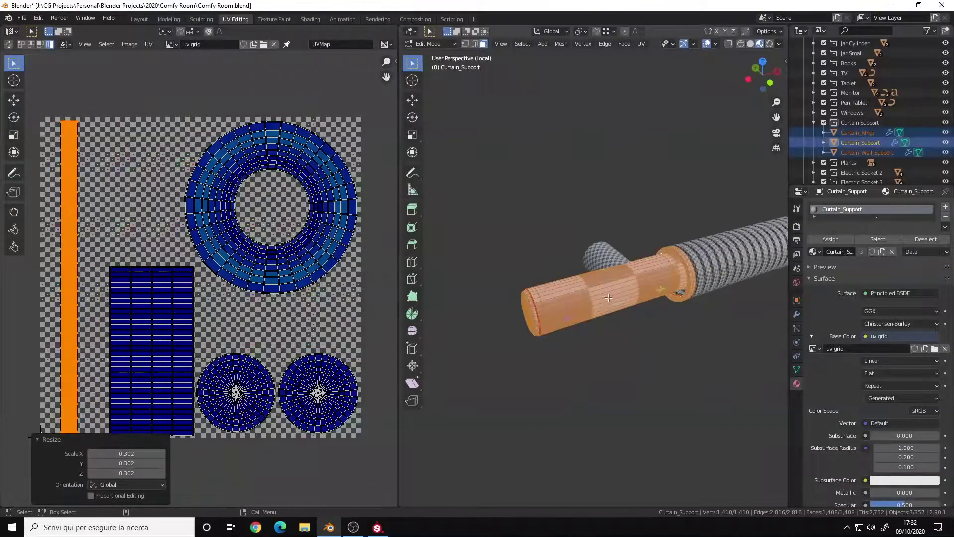
pyautogui.moveTo(608, 297); pyautogui.dragTo(610, 269, button='middle')
pyautogui.scroll(5, 611, 267)
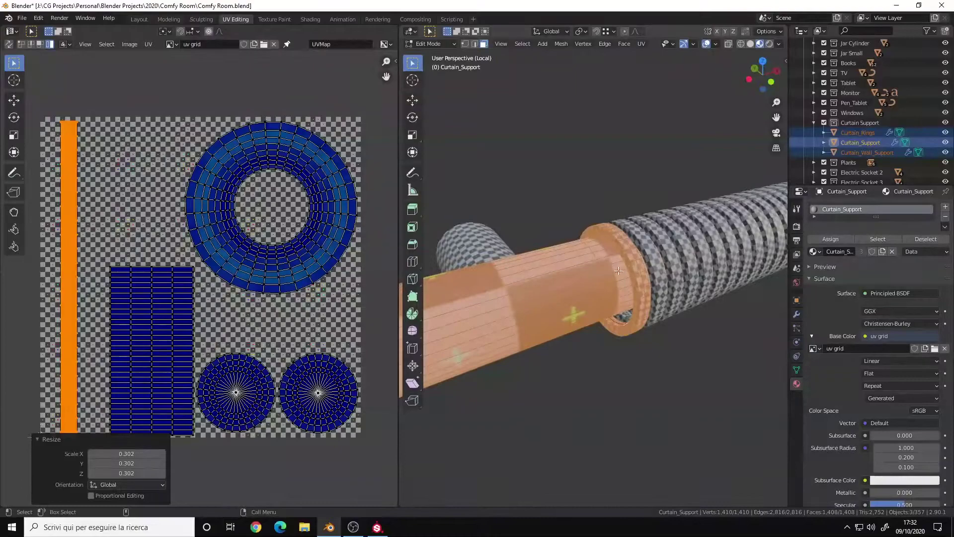
pyautogui.hotkey('alt', 'a')
pyautogui.scroll(2, 615, 267)
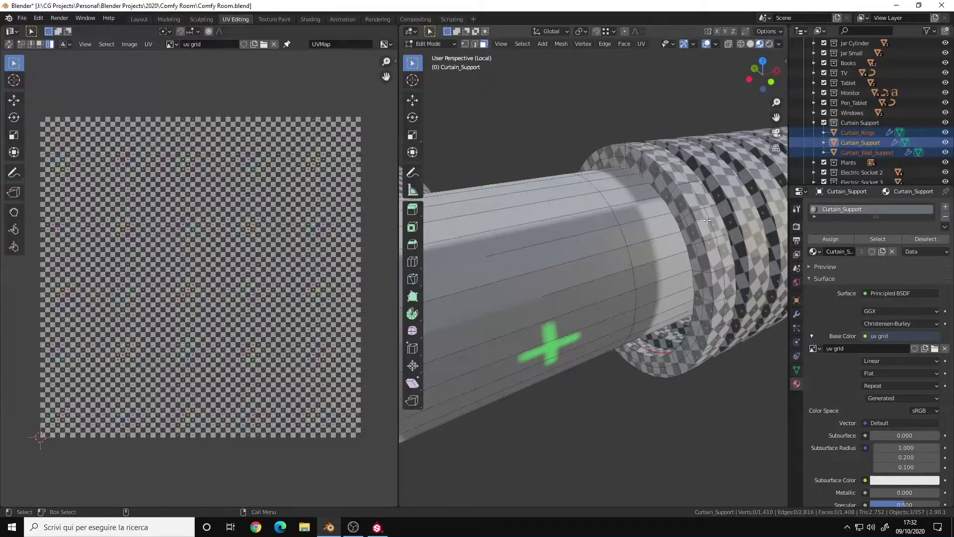
pyautogui.moveTo(706, 211); pyautogui.dragTo(637, 262, button='middle')
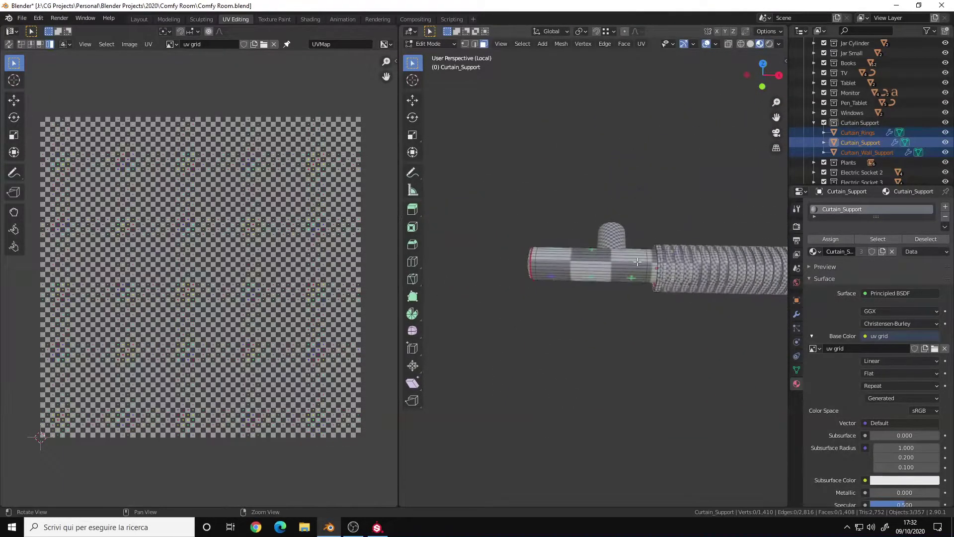
pyautogui.scroll(-4, 573, 270)
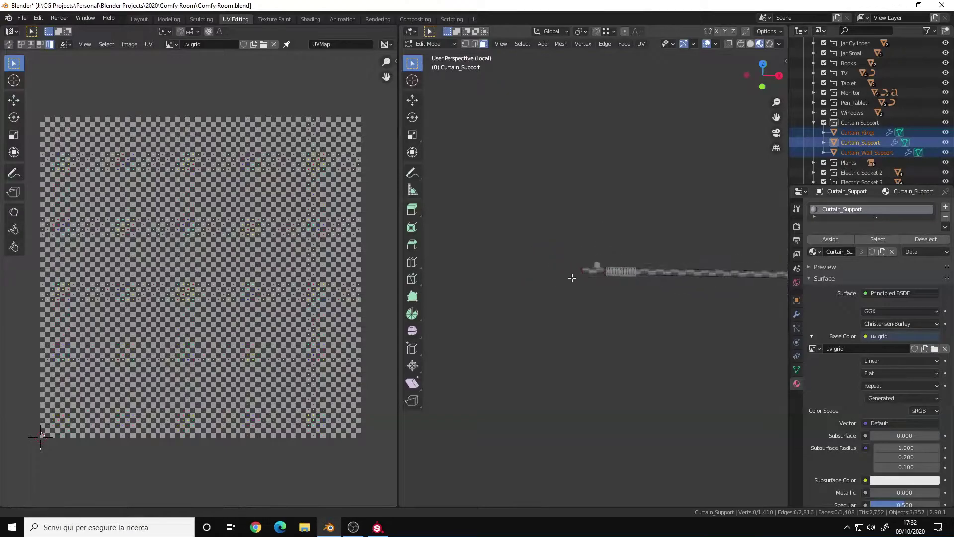
pyautogui.moveTo(571, 275); pyautogui.dragTo(940, 258, button='middle')
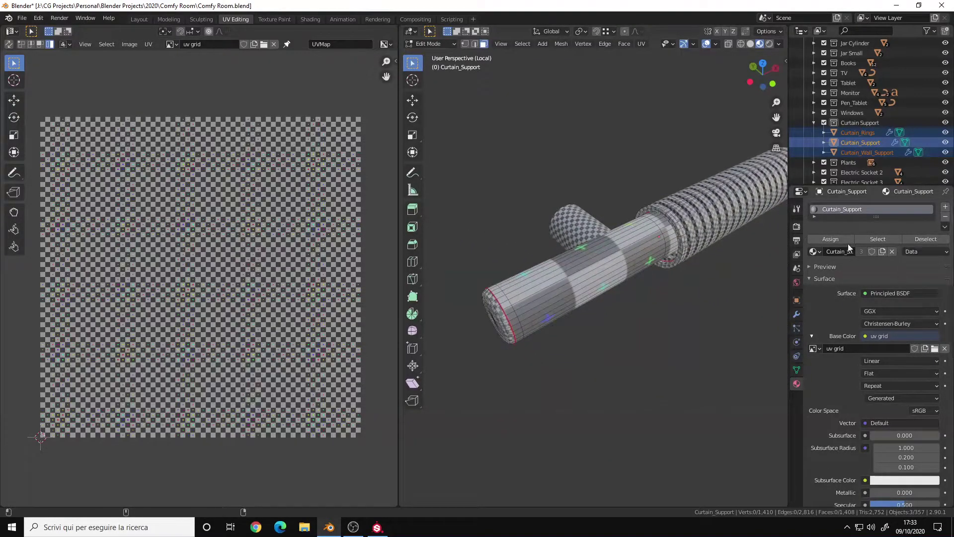
pyautogui.moveTo(596, 249); pyautogui.dragTo(576, 267, button='middle')
# Step: Reselect the whole rod mesh and scale its long UV island up by 3.871, extending it beyond the texture tile
pyautogui.press('a')
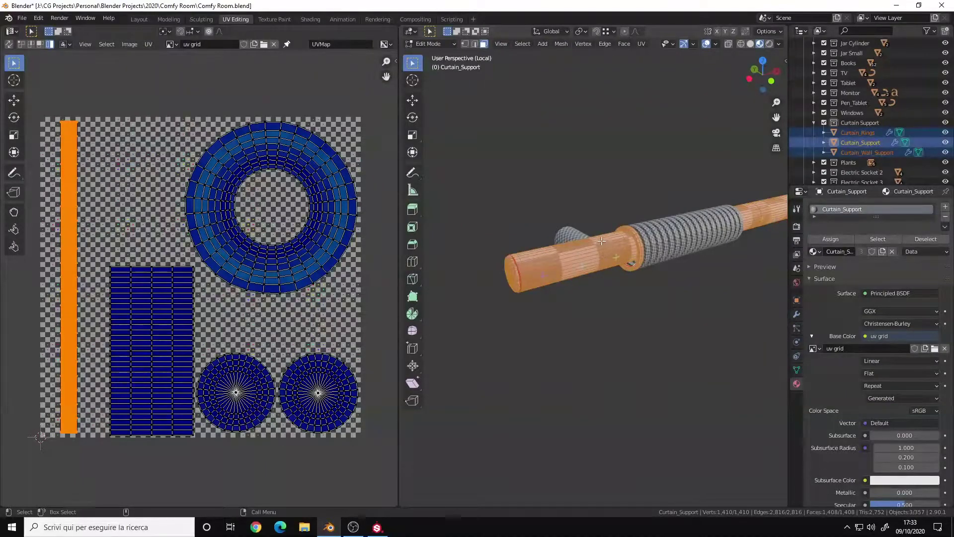
pyautogui.moveTo(583, 243); pyautogui.dragTo(705, 226, button='middle')
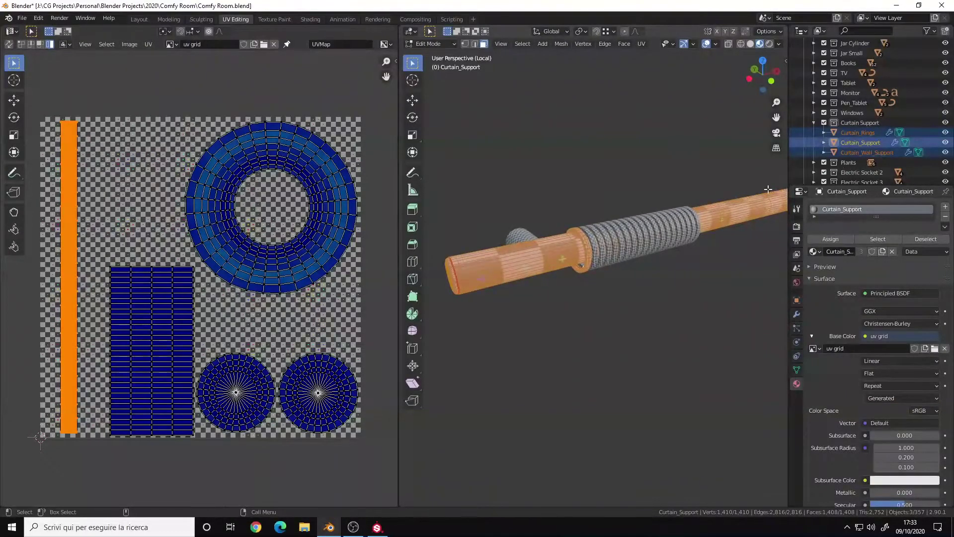
pyautogui.scroll(-5, 768, 190)
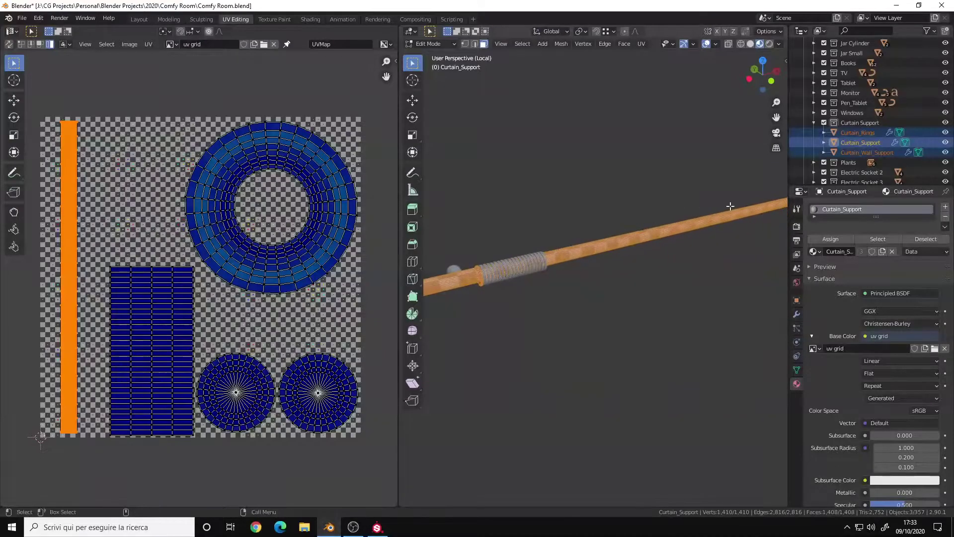
pyautogui.moveTo(597, 256); pyautogui.dragTo(653, 247, button='middle')
pyautogui.scroll(5, 638, 244)
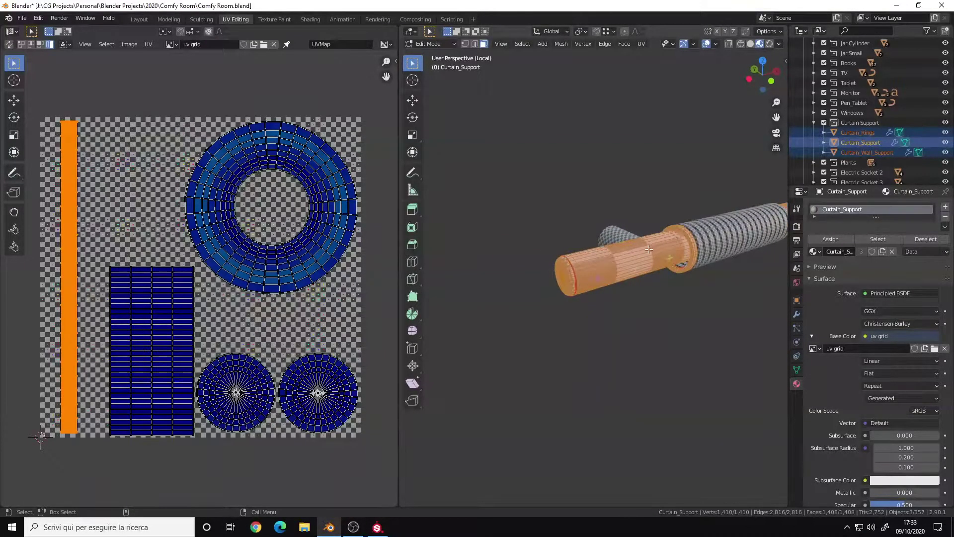
pyautogui.keyDown('shift'); pyautogui.moveTo(627, 245); pyautogui.dragTo(588, 254, button='middle'); pyautogui.keyUp('shift')
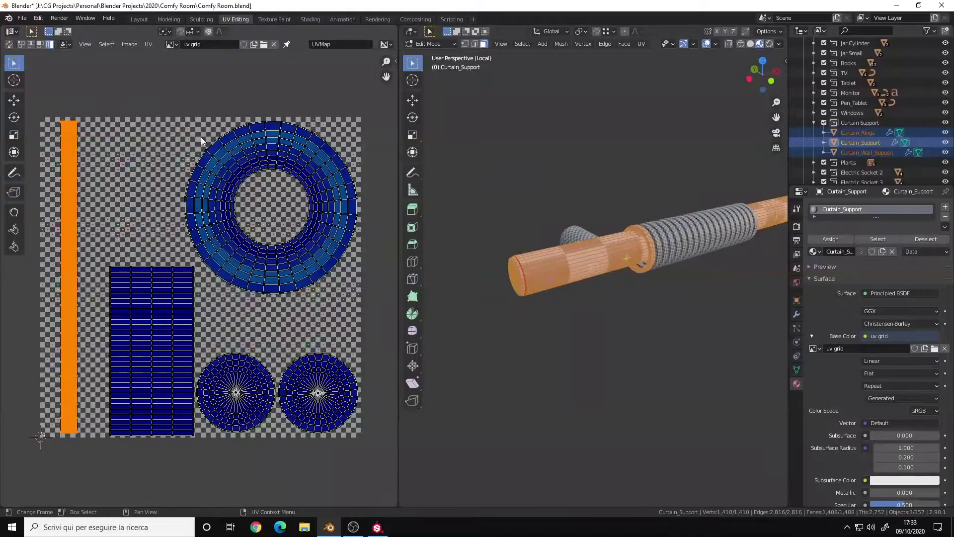
pyautogui.scroll(1, 219, 218)
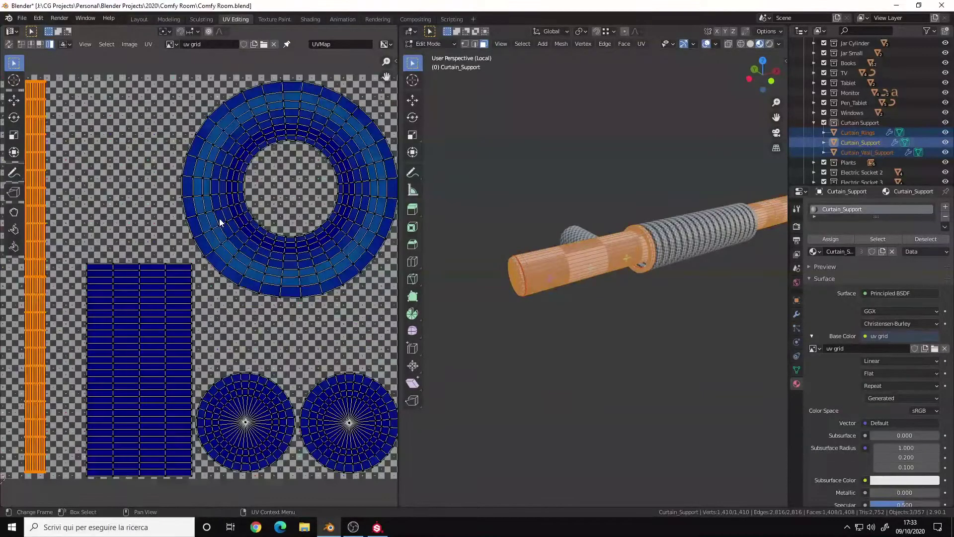
pyautogui.scroll(-5, 220, 219)
pyautogui.press('s')
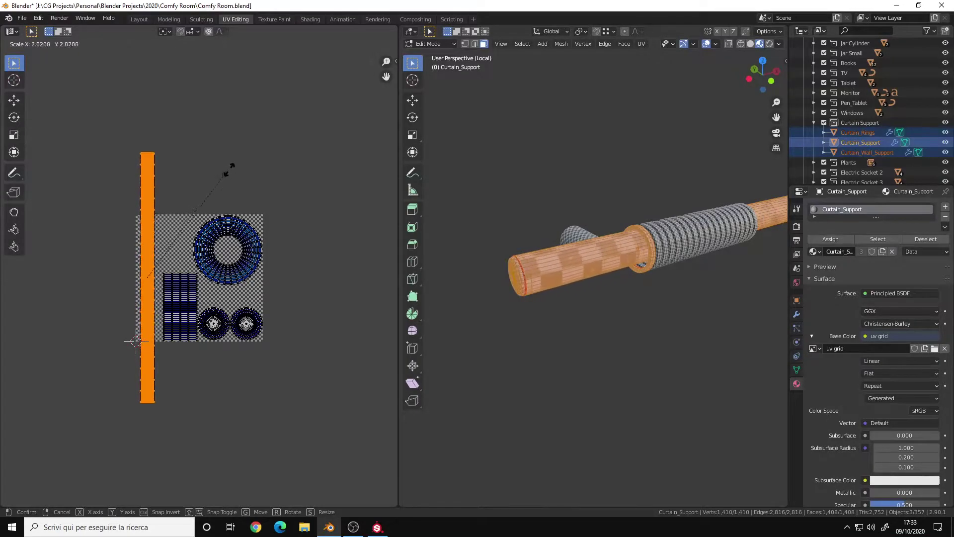
pyautogui.click(324, 97)
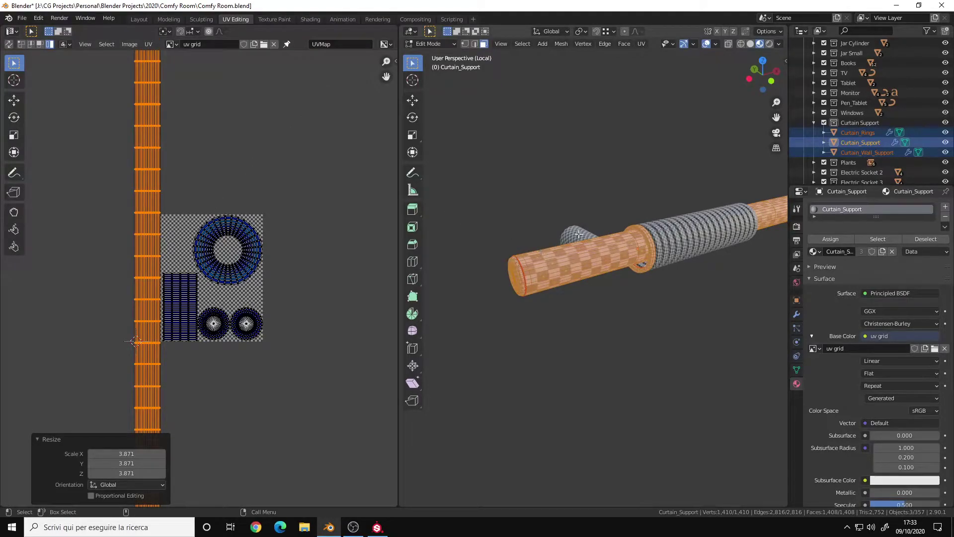
pyautogui.scroll(-1, 203, 214)
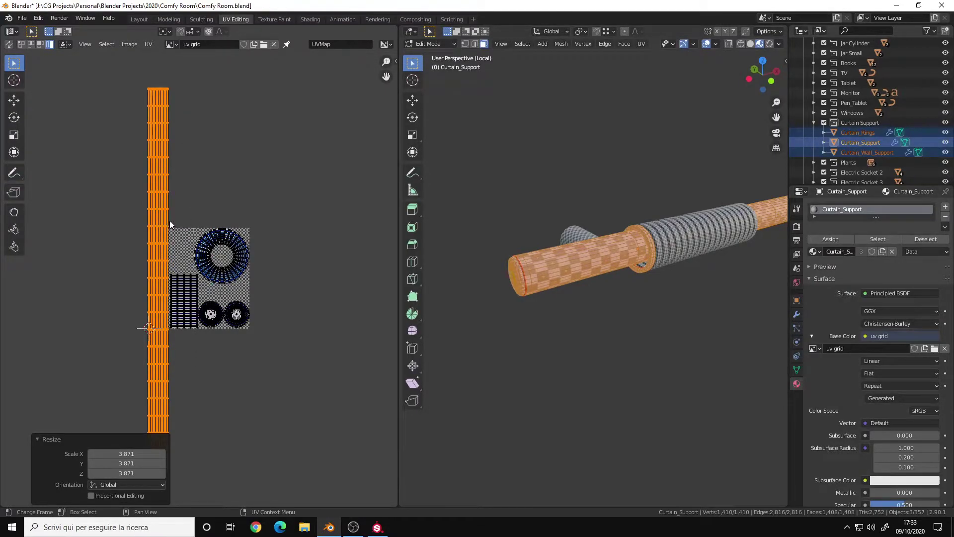
pyautogui.scroll(4, 152, 221)
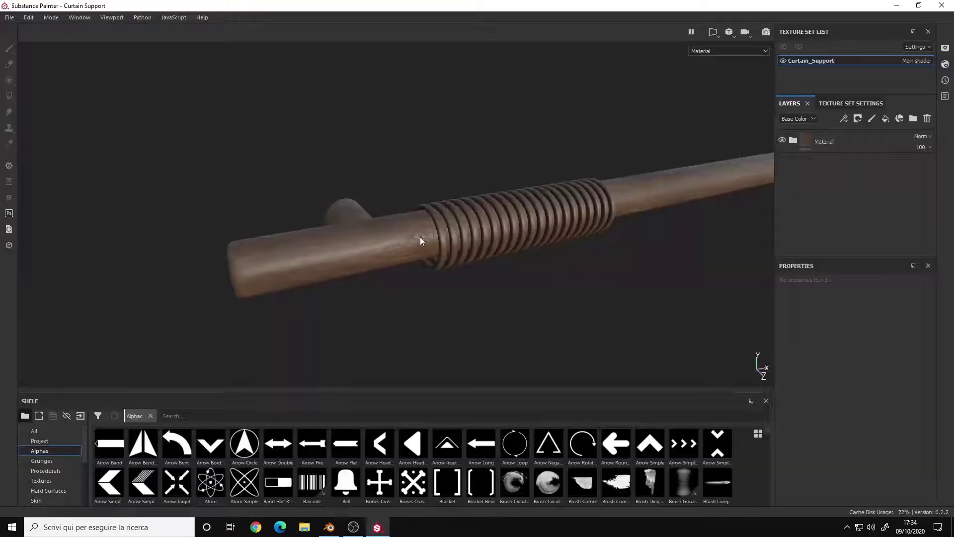
# Step: Switch to Substance Painter and examine the wood texture on the curtain rod's end and rings
pyautogui.moveTo(318, 234)
pyautogui.keyDown('alt'); pyautogui.mouseDown()
pyautogui.moveTo(341, 241)
pyautogui.moveTo(463, 225)
pyautogui.moveTo(482, 187)
pyautogui.mouseUp(); pyautogui.keyUp('alt')
pyautogui.scroll(4, 482, 187)
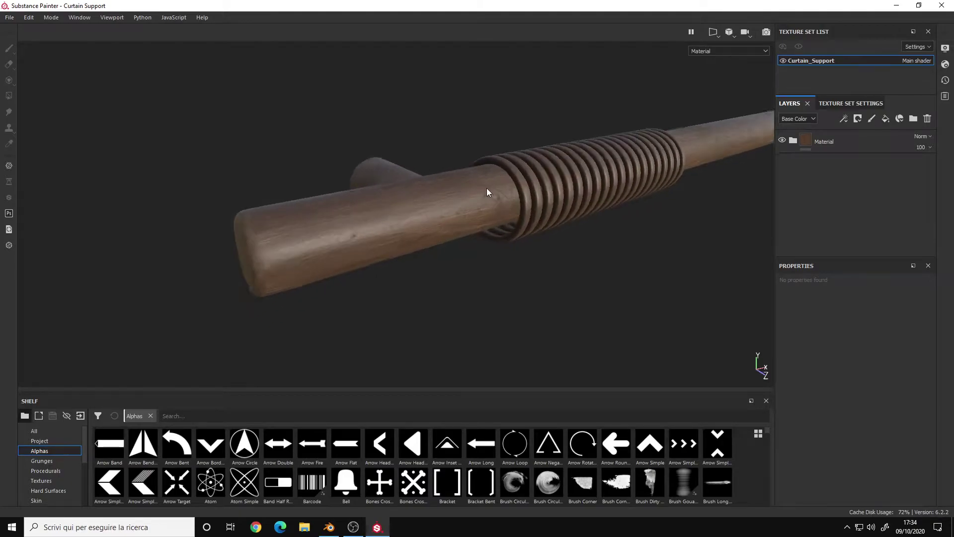
pyautogui.scroll(-3, 487, 190)
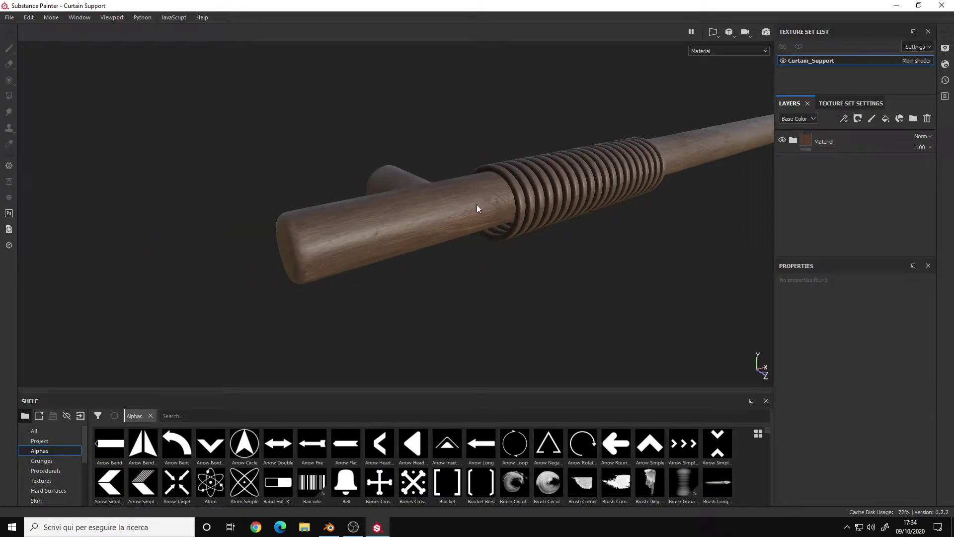
pyautogui.scroll(2, 475, 204)
# Step: Show the 3D and 2D views together to examine the textured UV layout, and return to the 3D-only view of the rod
pyautogui.click(714, 34)
pyautogui.click(723, 49)
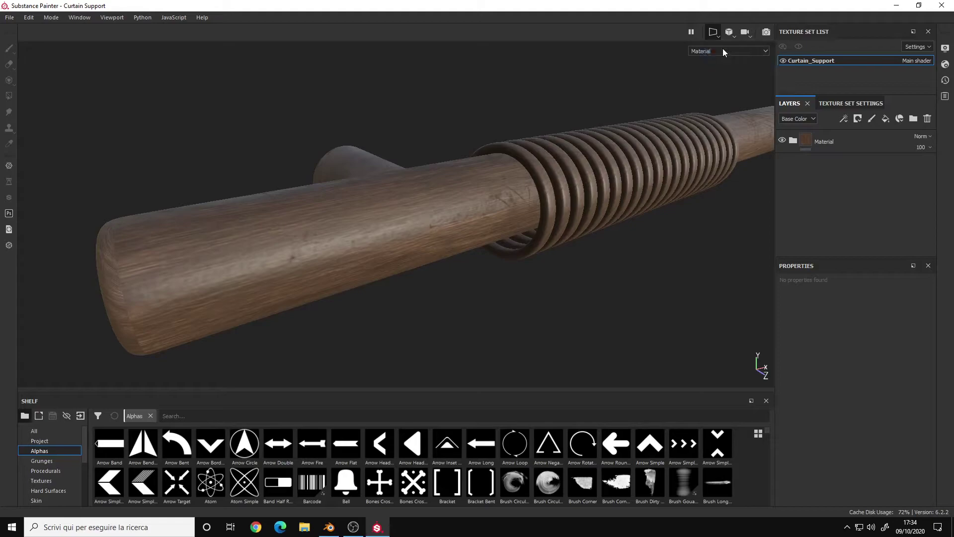
pyautogui.scroll(-5, 638, 181)
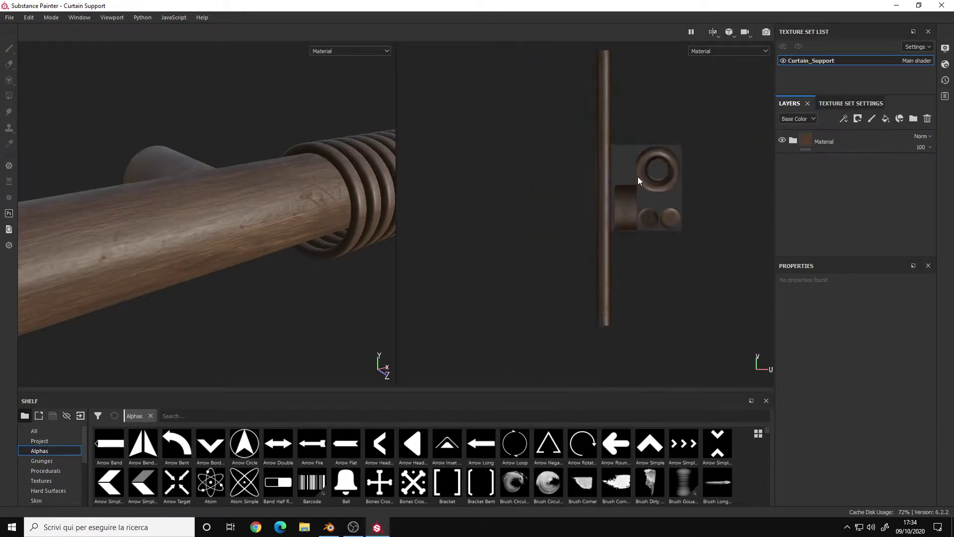
pyautogui.click(708, 32)
pyautogui.click(716, 64)
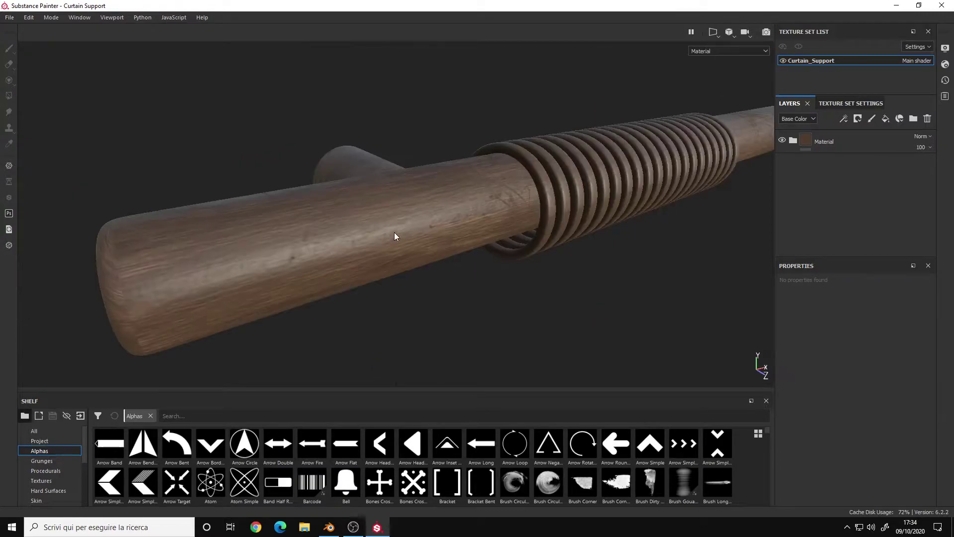
pyautogui.keyDown('alt'); pyautogui.moveTo(396, 235); pyautogui.dragTo(428, 208); pyautogui.keyUp('alt')
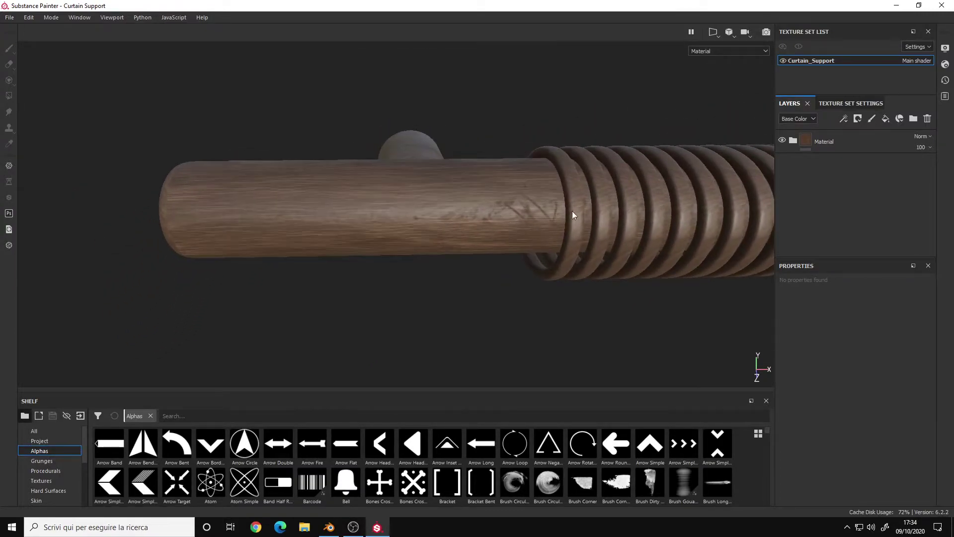
# Step: Compare the wood grain and surface marks at the curtain rod's two ends
pyautogui.click(505, 195)
pyautogui.keyDown('alt'); pyautogui.moveTo(536, 219); pyautogui.dragTo(508, 192); pyautogui.keyUp('alt')
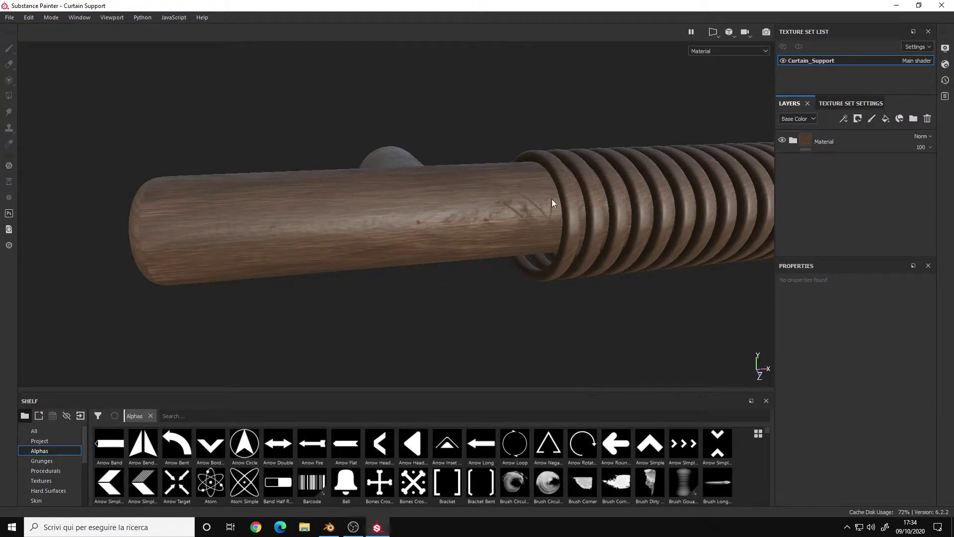
pyautogui.scroll(-6, 525, 216)
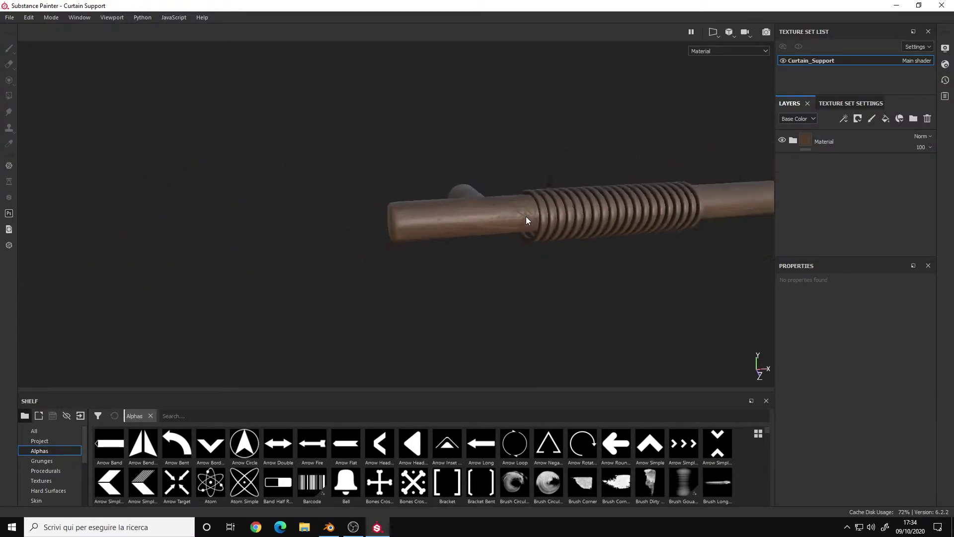
pyautogui.keyDown('alt'); pyautogui.moveTo(574, 224); pyautogui.dragTo(415, 228, button='middle'); pyautogui.keyUp('alt')
pyautogui.scroll(6, 473, 232)
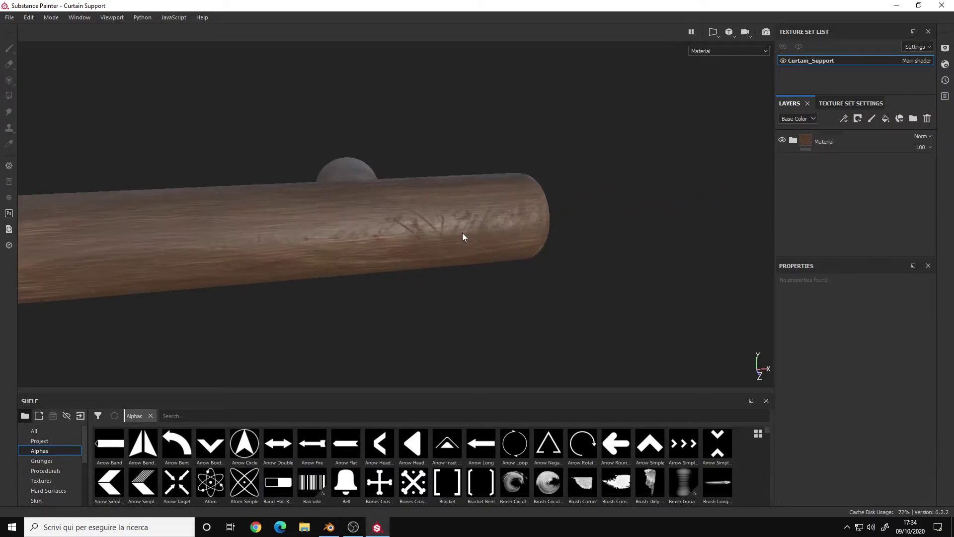
pyautogui.scroll(-6, 442, 238)
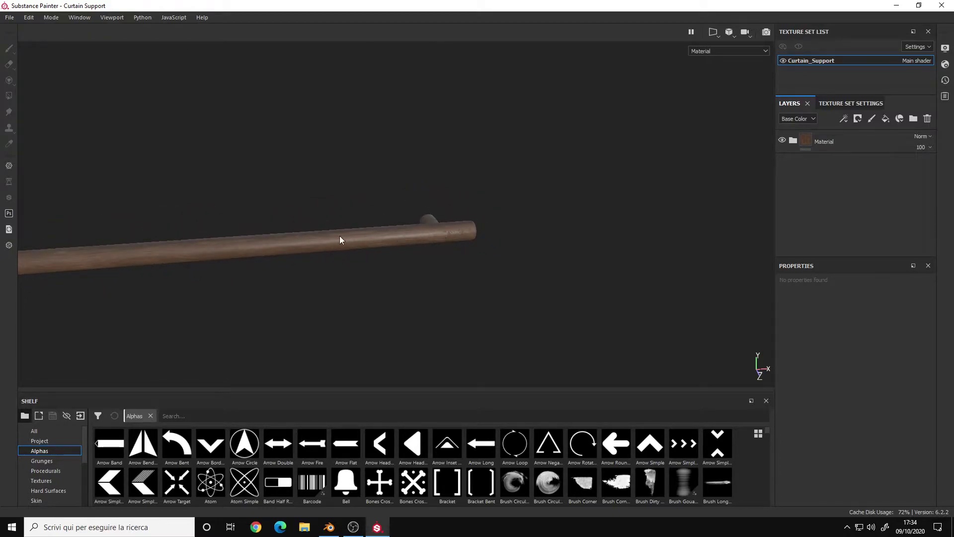
# Step: Examine the wood texture around the rings and along the adjoining stretch of the curtain rod
pyautogui.keyDown('alt'); pyautogui.moveTo(341, 241); pyautogui.dragTo(475, 202, button='middle'); pyautogui.keyUp('alt')
pyautogui.keyDown('alt'); pyautogui.moveTo(475, 202); pyautogui.dragTo(414, 213); pyautogui.keyUp('alt')
pyautogui.scroll(5, 414, 213)
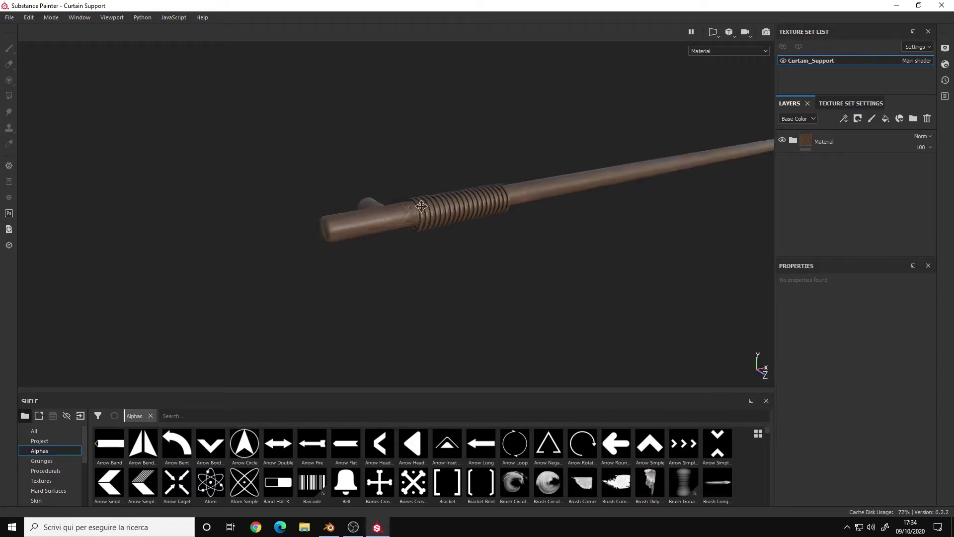
pyautogui.keyDown('alt'); pyautogui.moveTo(652, 176); pyautogui.dragTo(455, 213, button='middle'); pyautogui.keyUp('alt')
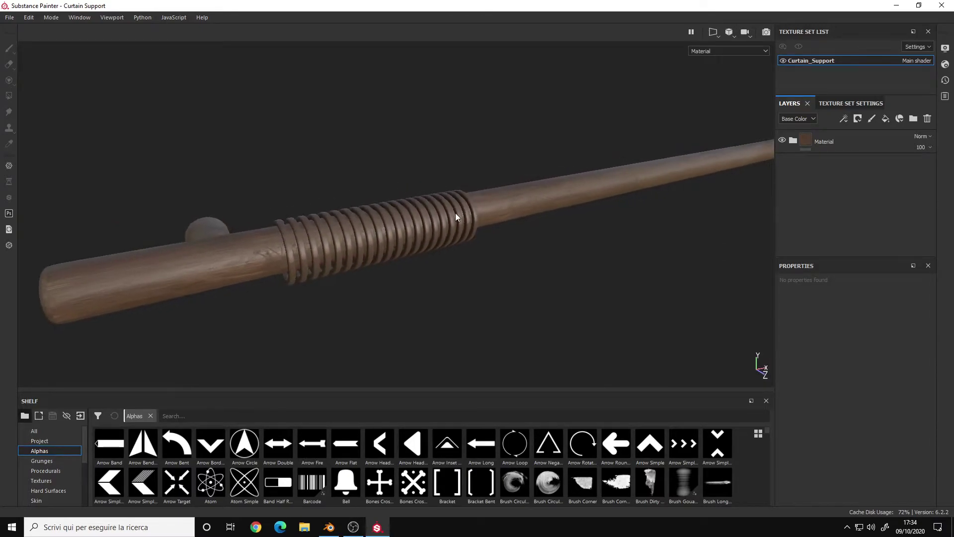
pyautogui.keyDown('alt'); pyautogui.moveTo(377, 241); pyautogui.dragTo(346, 246); pyautogui.keyUp('alt')
pyautogui.keyDown('alt'); pyautogui.moveTo(520, 195); pyautogui.dragTo(412, 220); pyautogui.keyUp('alt')
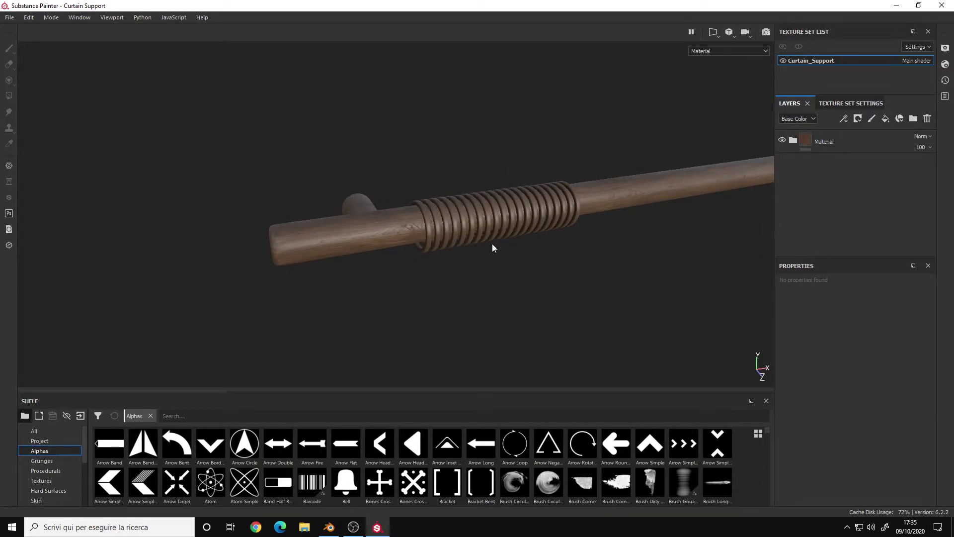
pyautogui.keyDown('alt'); pyautogui.moveTo(493, 247); pyautogui.dragTo(276, 174); pyautogui.keyUp('alt')
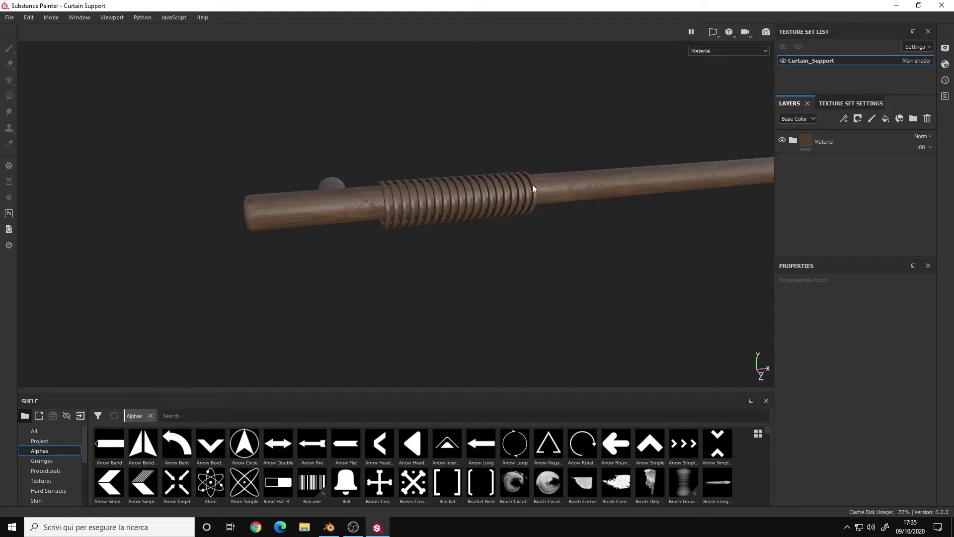
pyautogui.keyDown('alt'); pyautogui.moveTo(615, 187); pyautogui.dragTo(439, 225); pyautogui.keyUp('alt')
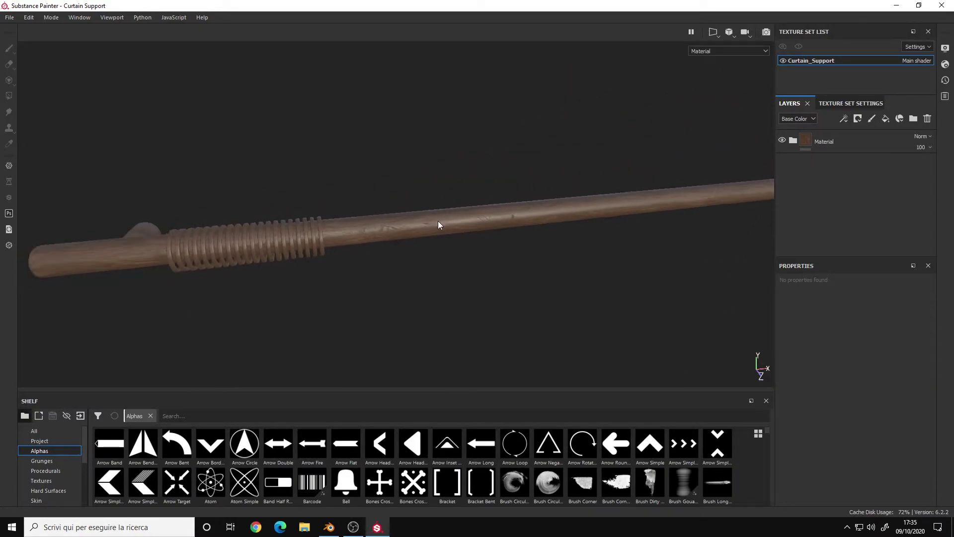
# Step: View the whole curtain rod from a distance to check for visible texture repetition
pyautogui.scroll(-6, 442, 223)
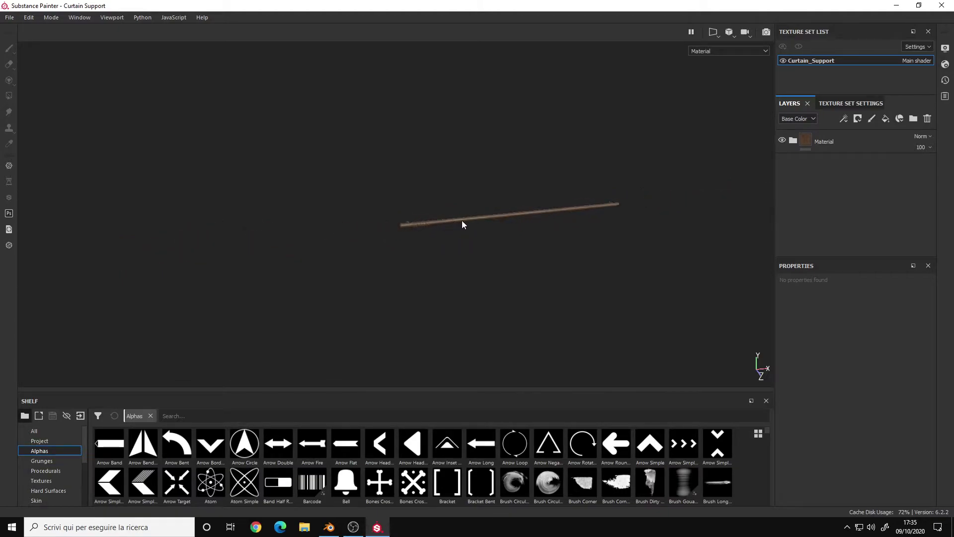
pyautogui.keyDown('alt'); pyautogui.moveTo(500, 206); pyautogui.dragTo(488, 183); pyautogui.keyUp('alt')
pyautogui.keyDown('alt'); pyautogui.moveTo(488, 183); pyautogui.dragTo(512, 204, button='middle'); pyautogui.keyUp('alt')
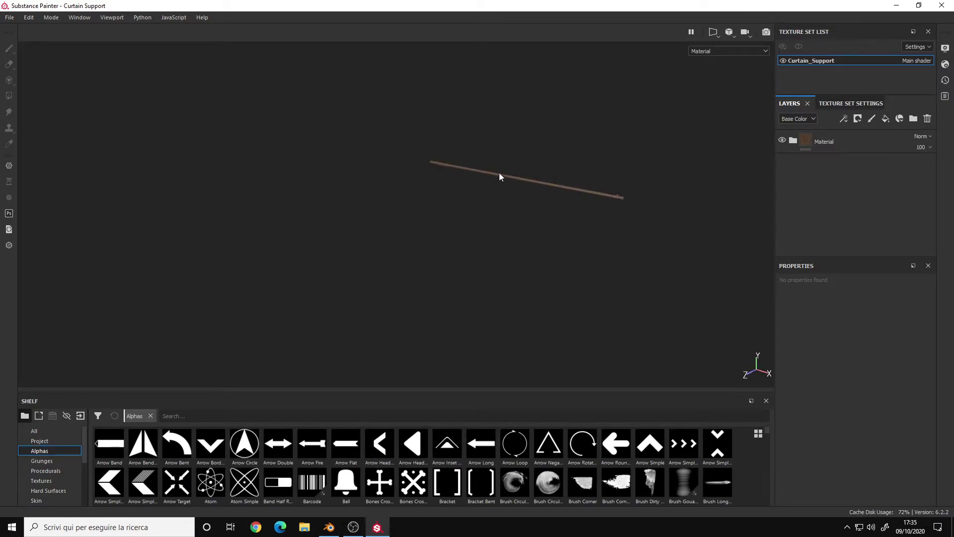
pyautogui.keyDown('alt'); pyautogui.moveTo(562, 187); pyautogui.dragTo(467, 174); pyautogui.keyUp('alt')
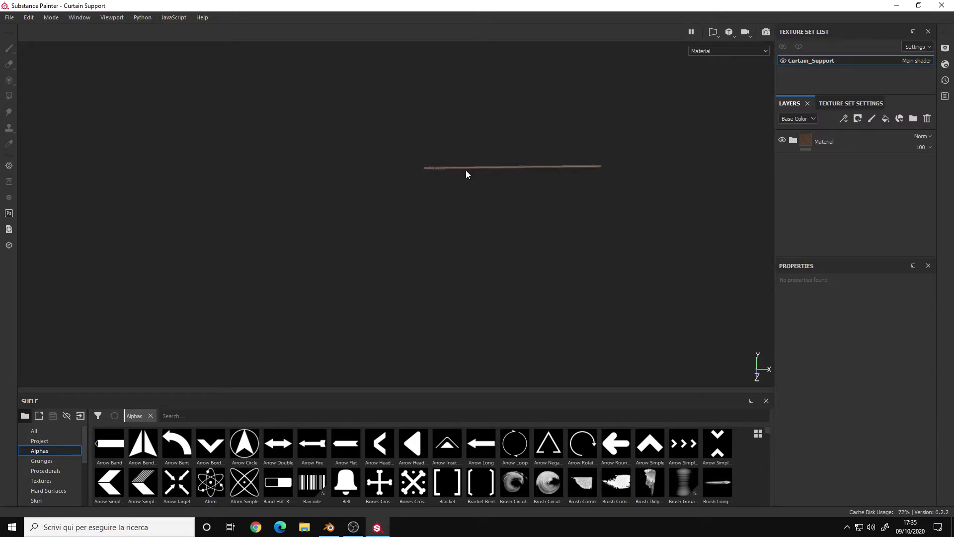
# Step: Inspect the wood texture up close on the rod beside the rings, the rings themselves and the rod's end
pyautogui.scroll(5, 468, 222)
pyautogui.scroll(5, 408, 225)
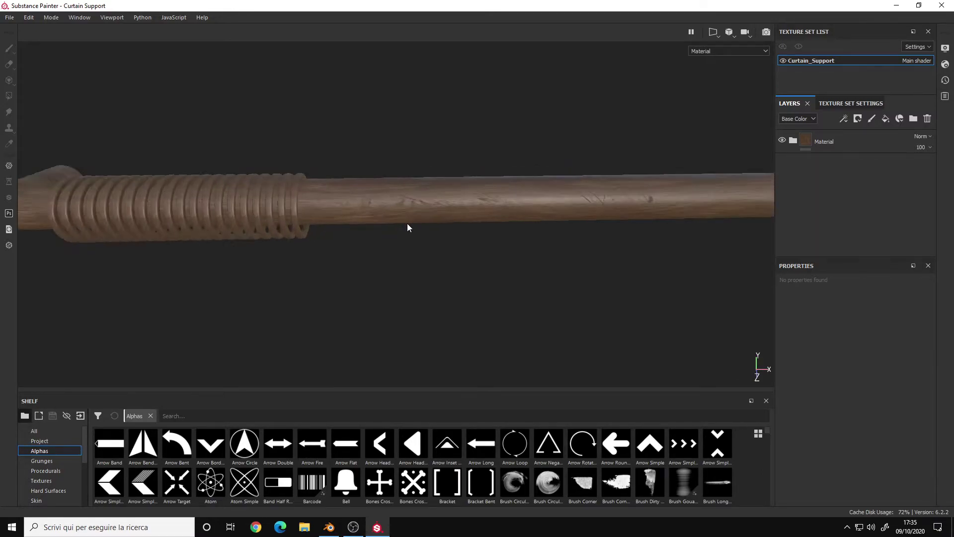
pyautogui.keyDown('alt'); pyautogui.moveTo(407, 226); pyautogui.dragTo(512, 201); pyautogui.keyUp('alt')
pyautogui.keyDown('alt'); pyautogui.moveTo(570, 199); pyautogui.dragTo(483, 222, button='middle'); pyautogui.keyUp('alt')
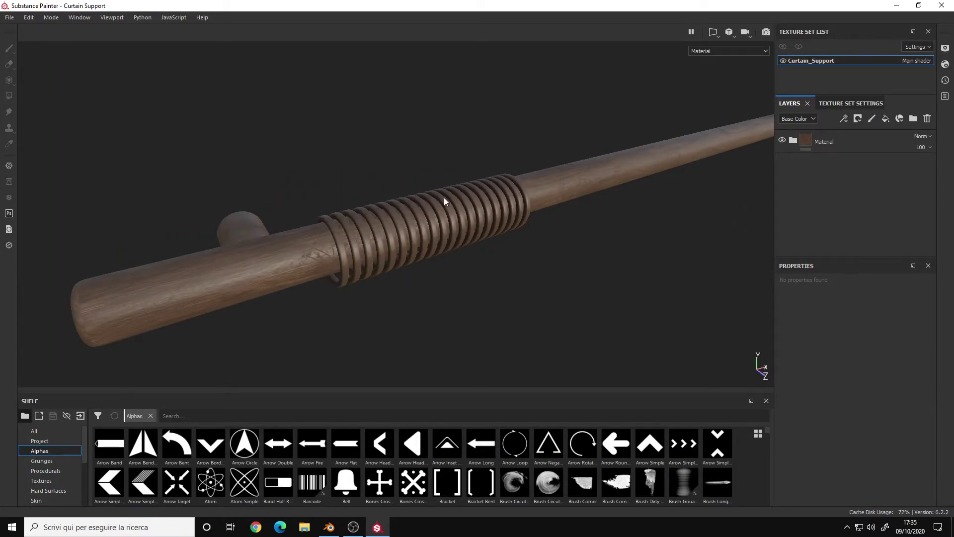
pyautogui.keyDown('alt'); pyautogui.moveTo(439, 234); pyautogui.dragTo(467, 224, button='middle'); pyautogui.keyUp('alt')
# Step: Switch to Blender, deselect and reselect the whole rod mesh, and examine its long UV island against the texture tile
pyautogui.hotkey('alt', 'Tab')
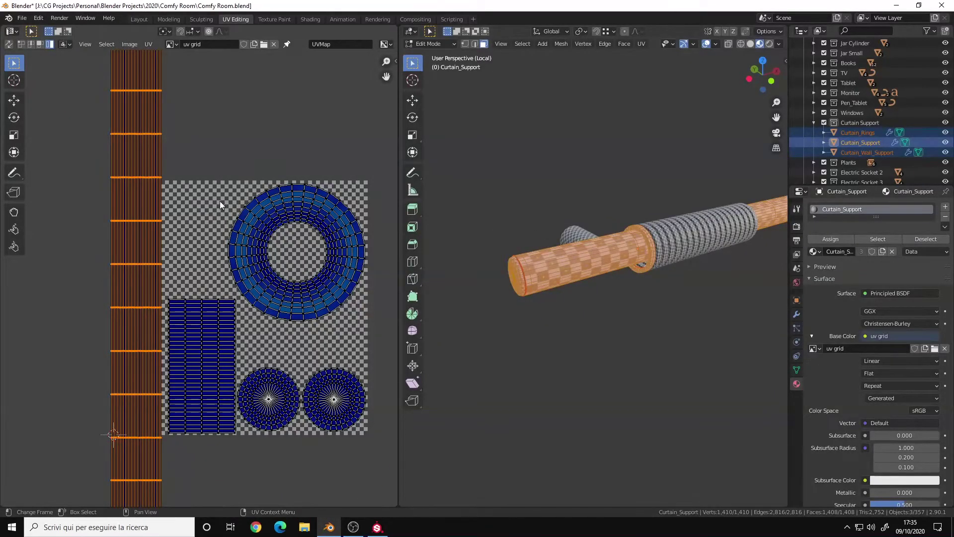
pyautogui.hotkey('alt', 'a')
pyautogui.moveTo(560, 248)
pyautogui.mouseDown(button='middle')
pyautogui.moveTo(665, 246)
pyautogui.moveTo(669, 258)
pyautogui.moveTo(552, 247)
pyautogui.mouseUp(button='middle')
pyautogui.press('a')
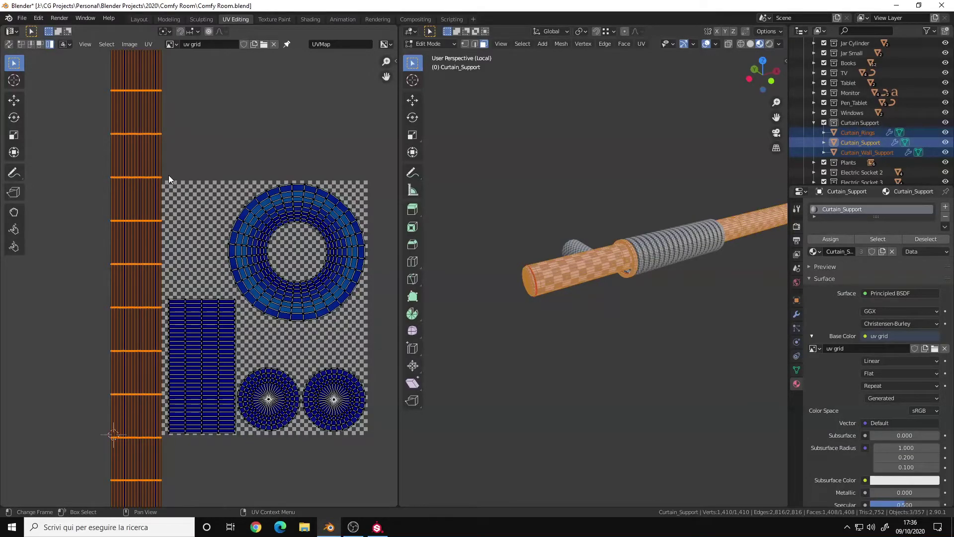
pyautogui.moveTo(666, 213); pyautogui.dragTo(599, 219, button='middle')
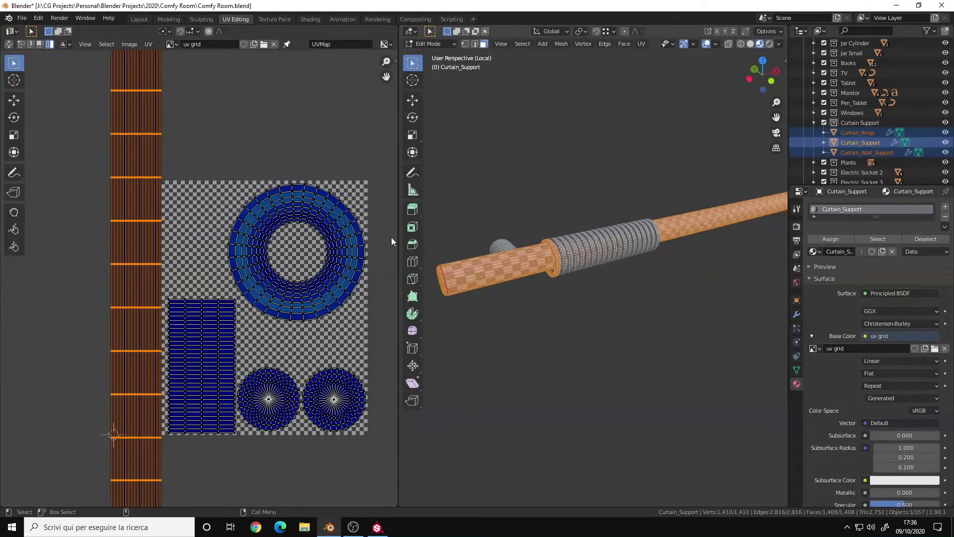
pyautogui.scroll(-4, 196, 223)
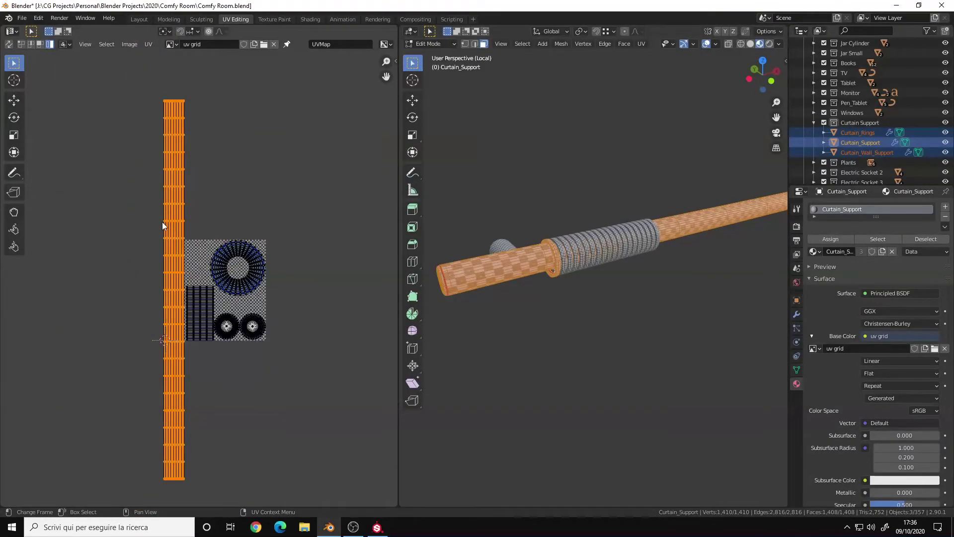
pyautogui.scroll(2, 167, 226)
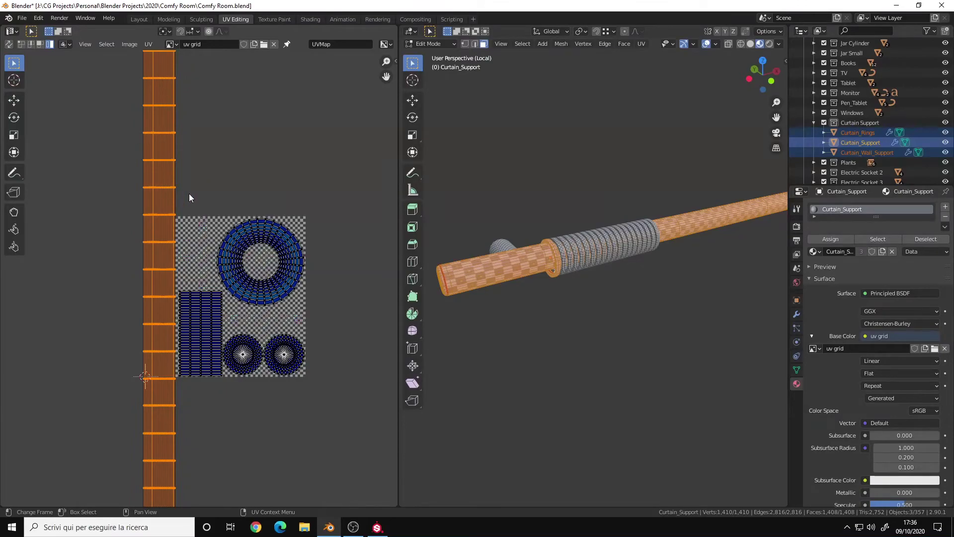
pyautogui.scroll(-1, 189, 193)
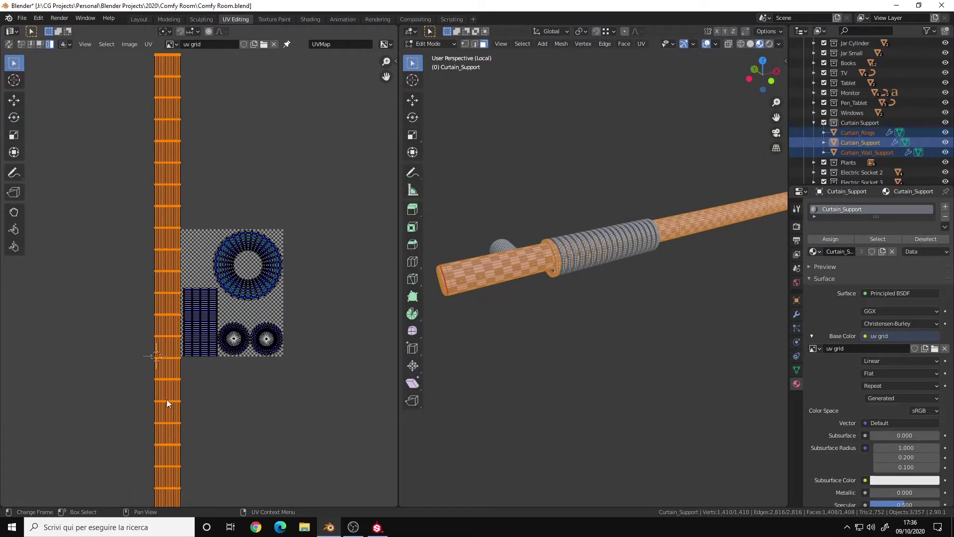
pyautogui.scroll(-4, 263, 285)
pyautogui.scroll(7, 237, 285)
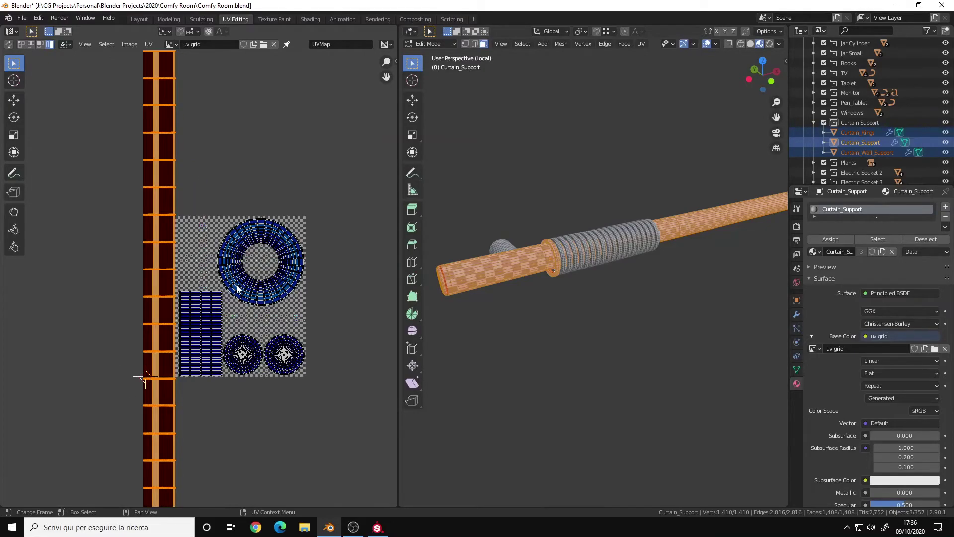
# Step: Return to Object Mode and examine the checker pattern on the rod, rings and wall support
pyautogui.press('Tab')
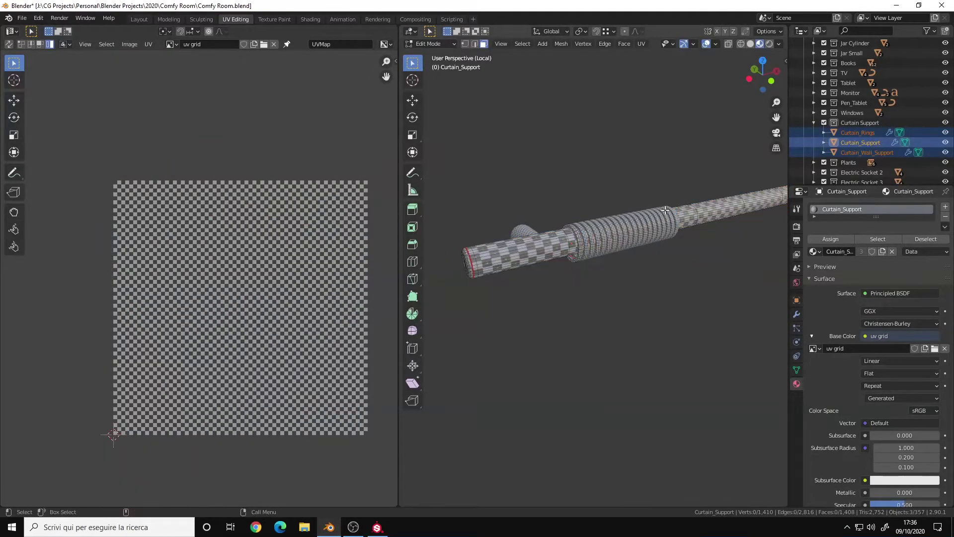
pyautogui.moveTo(649, 237); pyautogui.dragTo(542, 278, button='middle')
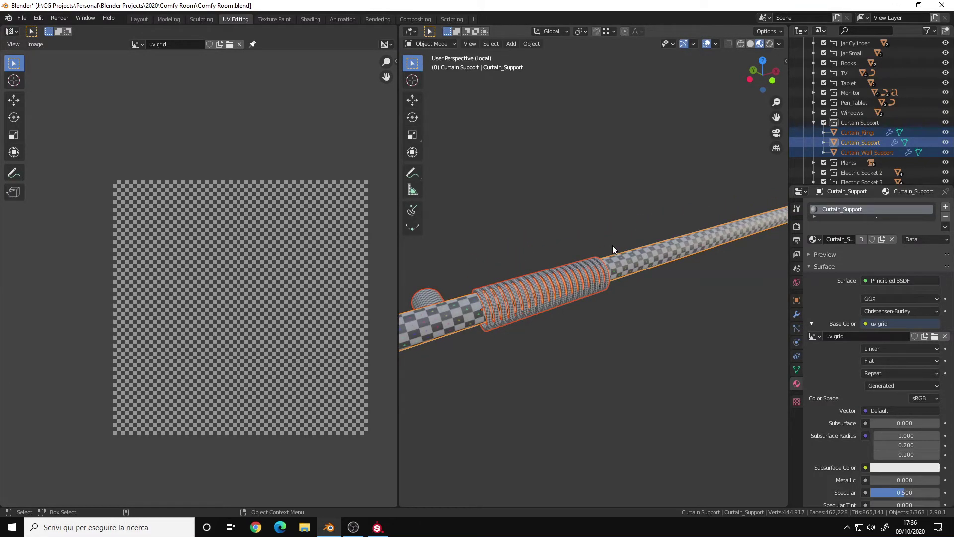